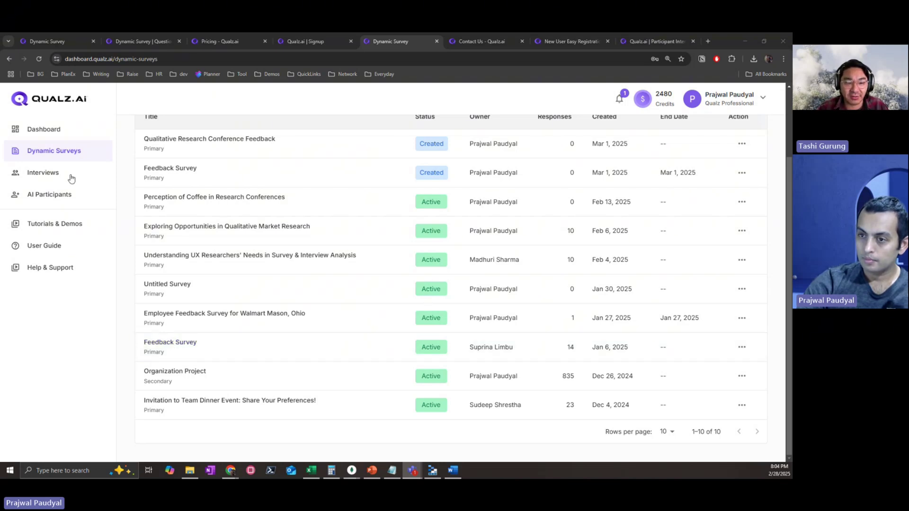
Open the active Feedback Survey and review its Responses Insights charts, from study completion time to voice feature usage.
click(184, 350)
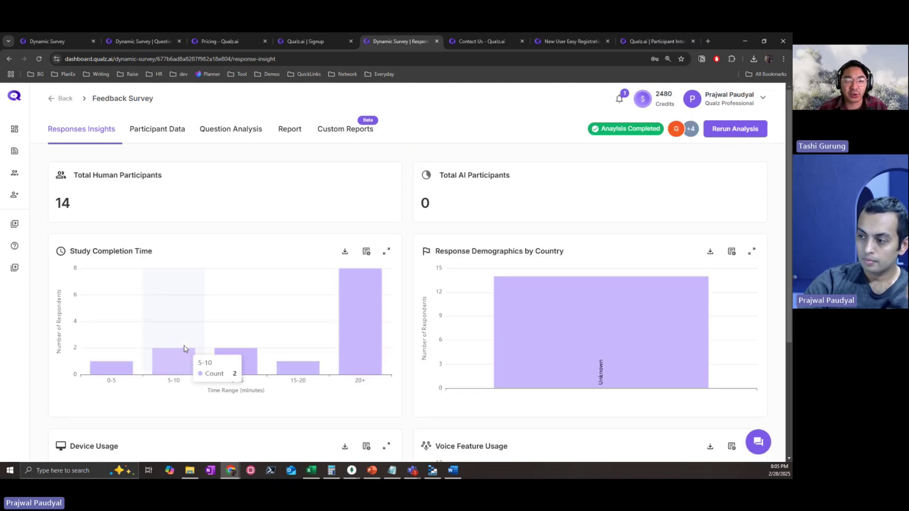
scroll(186, 332, down, 1)
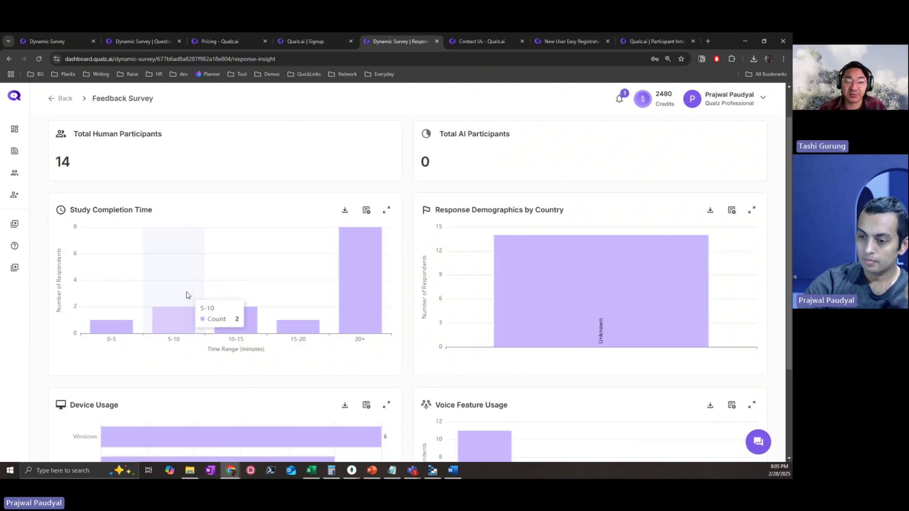
scroll(186, 292, down, 3)
scroll(185, 291, down, 1)
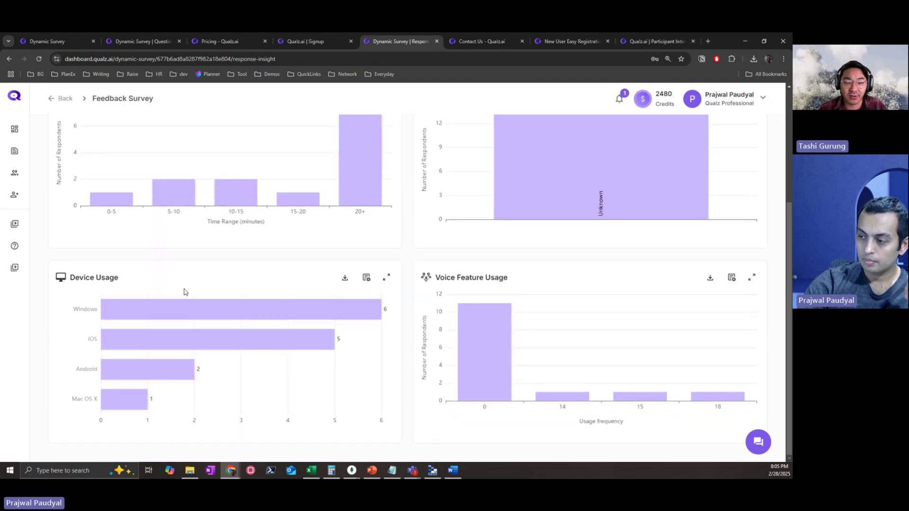
scroll(185, 292, up, 4)
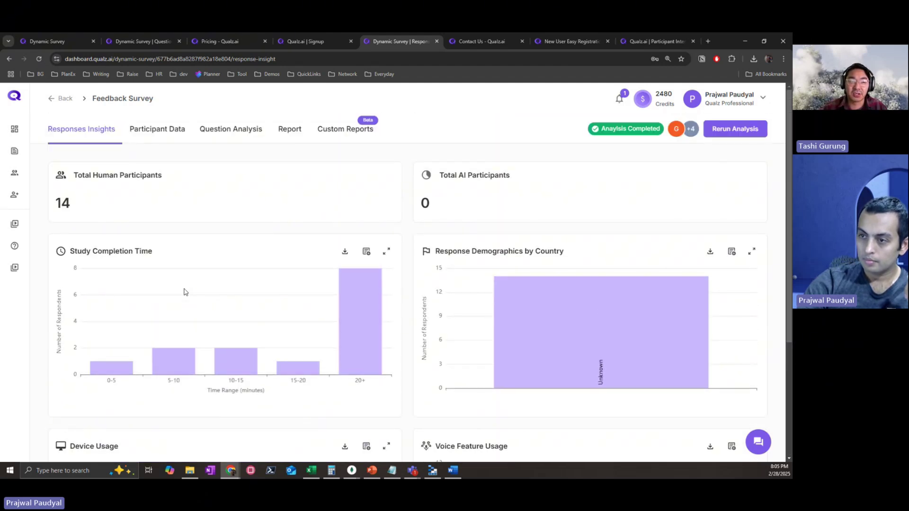
click(156, 130)
click(78, 132)
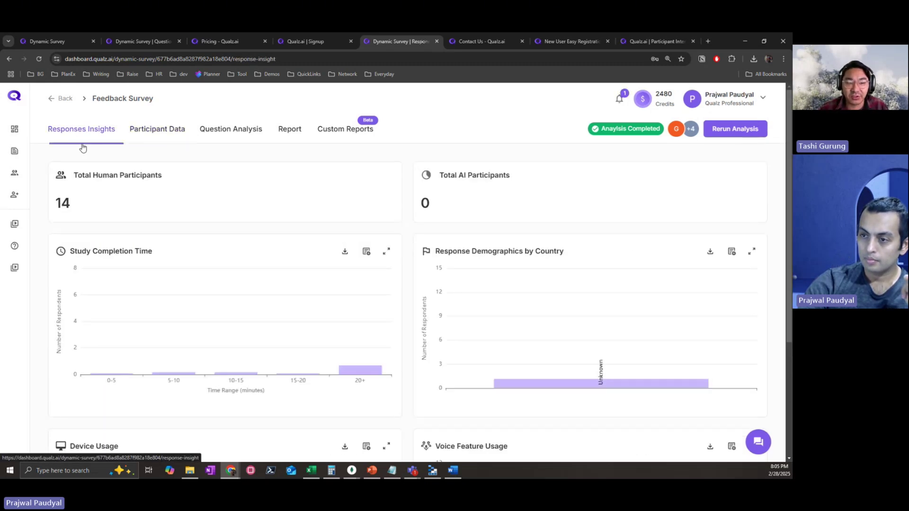
Review the survey's Participant Data table and the available participant type, location and device filters.
click(173, 132)
scroll(233, 310, down, 1)
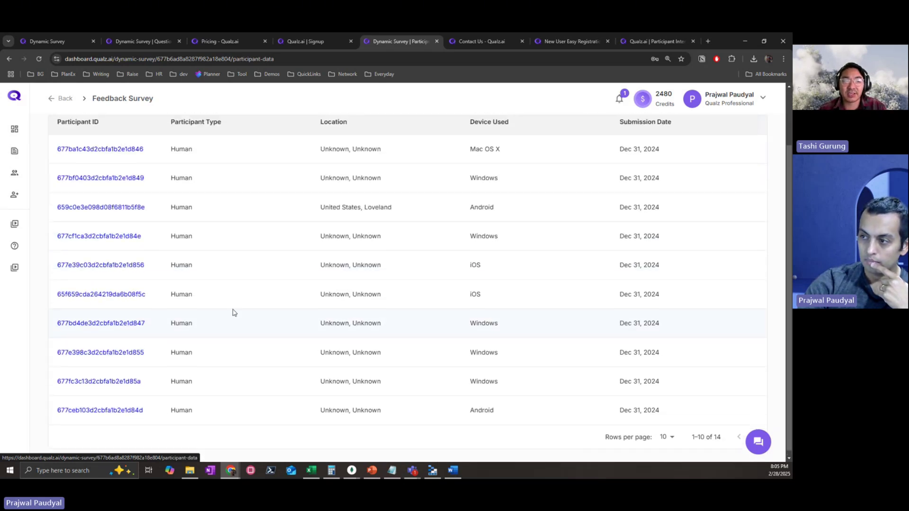
scroll(231, 311, up, 1)
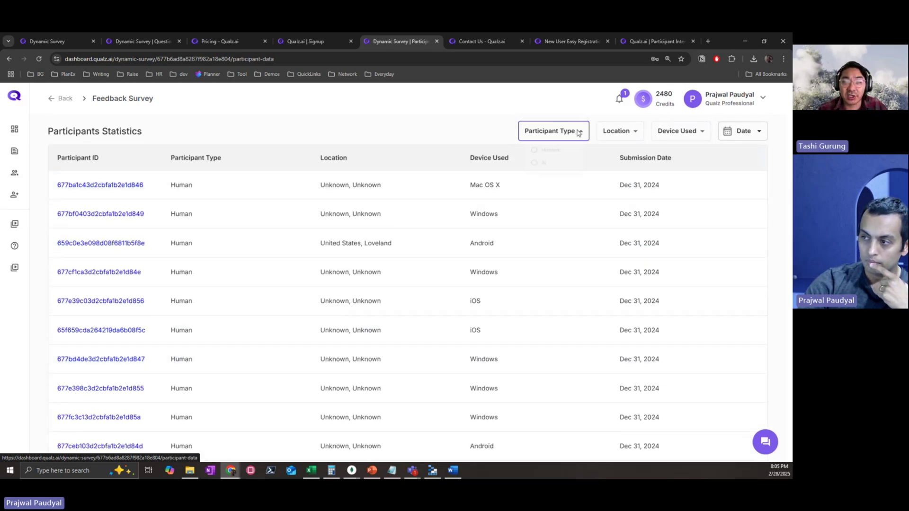
click(577, 132)
click(609, 142)
click(614, 134)
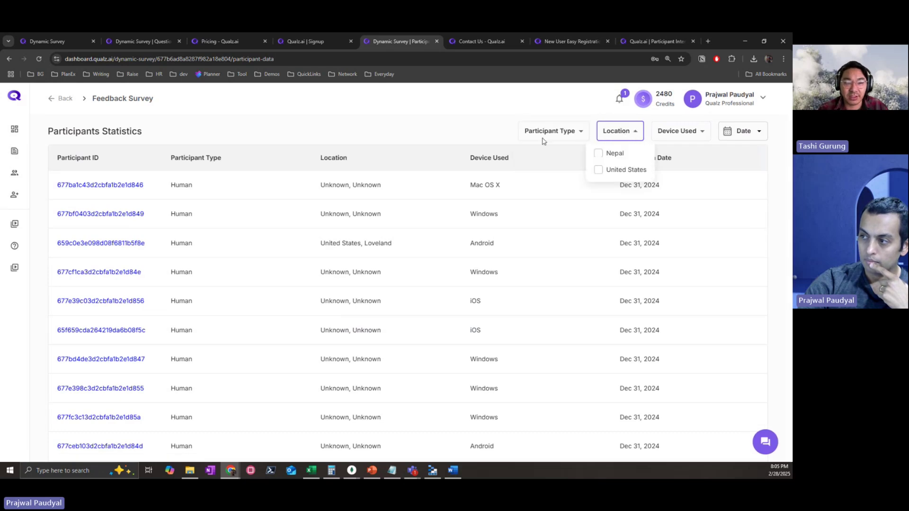
click(440, 141)
click(692, 130)
click(509, 135)
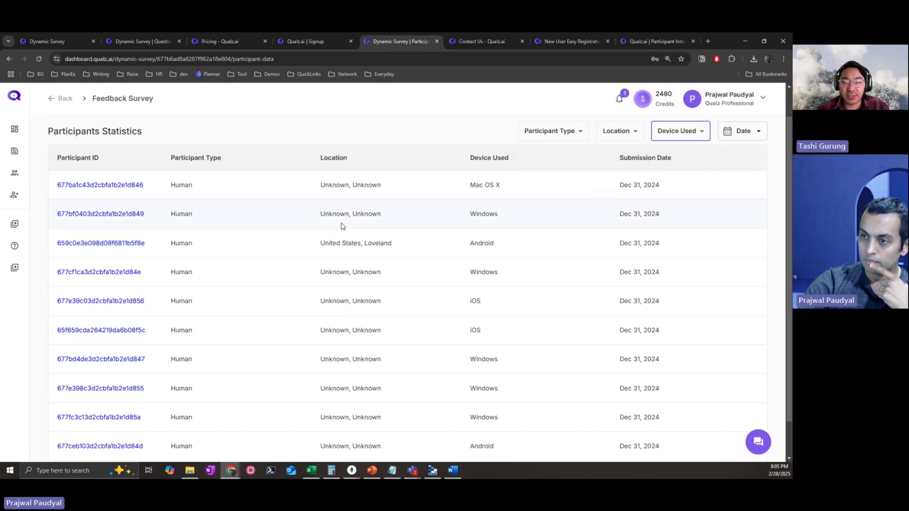
scroll(331, 255, up, 1)
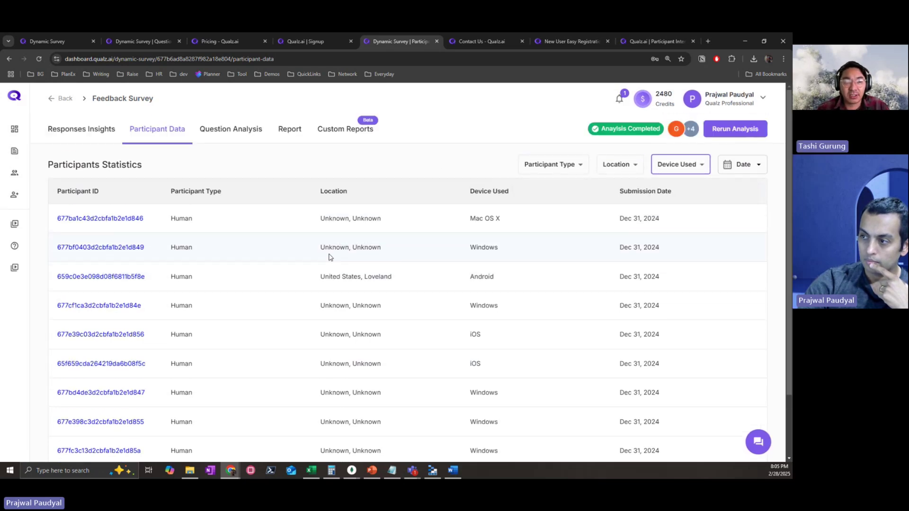
In Question Analysis, open the Overall Event Feedback question about the most impactful moment or session on Day 1.
click(244, 139)
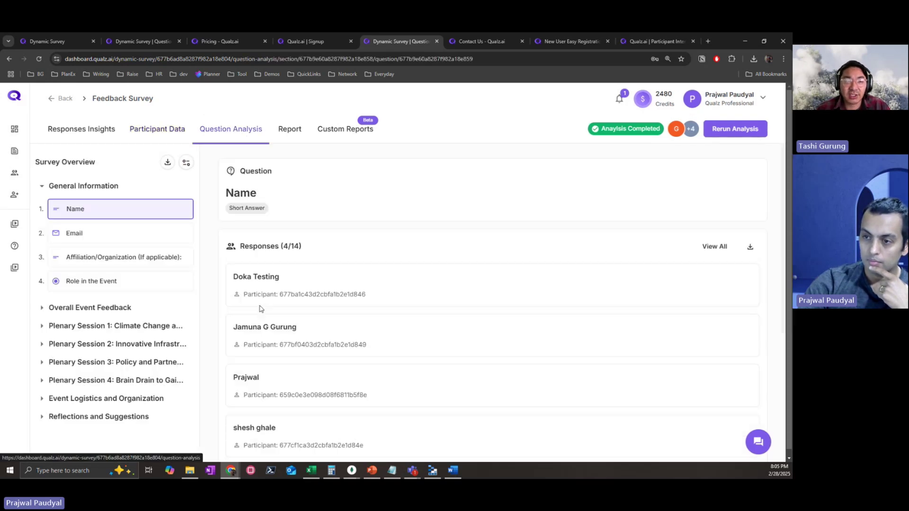
click(42, 187)
click(42, 223)
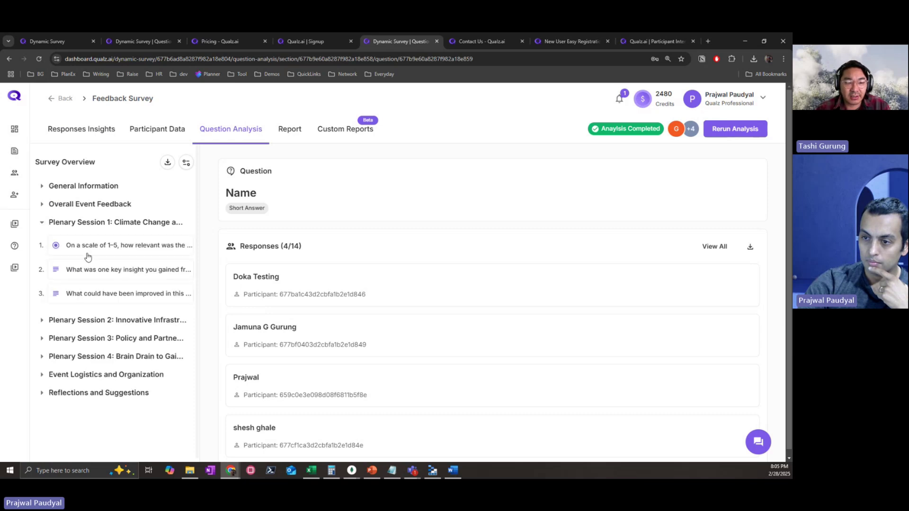
click(42, 204)
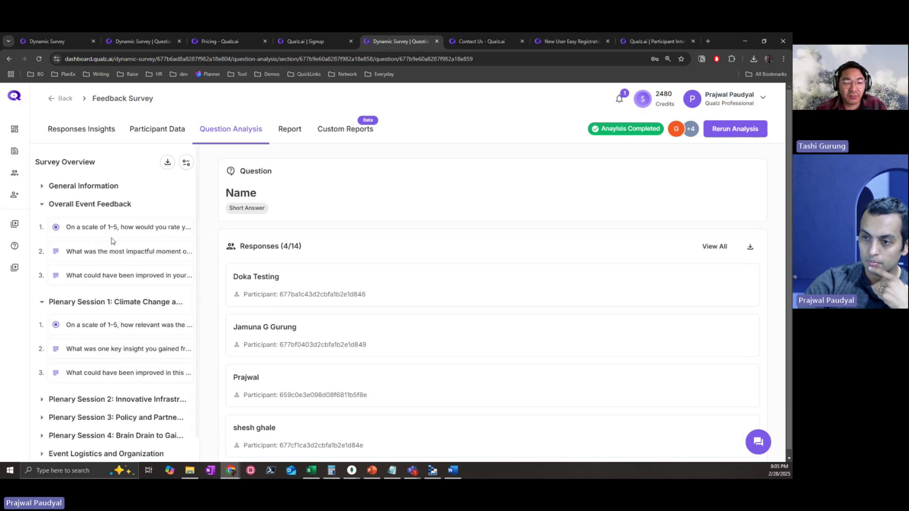
click(116, 253)
Examine the question's participant responses and the codes assigned to them in the qualitative analysis.
scroll(479, 325, down, 1)
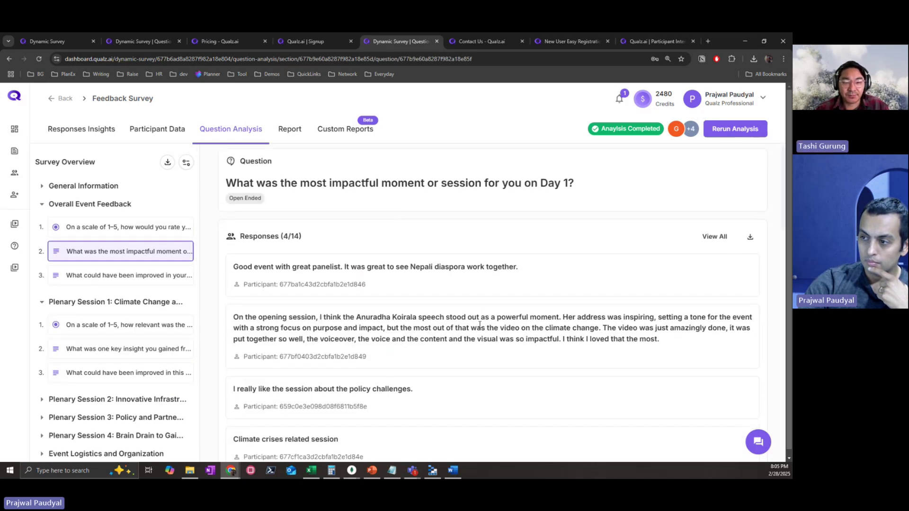
scroll(480, 325, down, 3)
scroll(477, 326, down, 5)
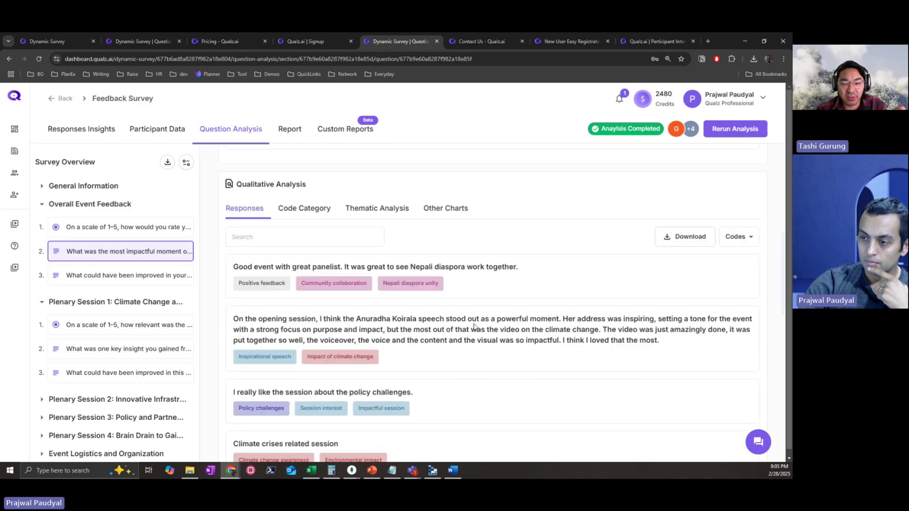
scroll(324, 306, down, 7)
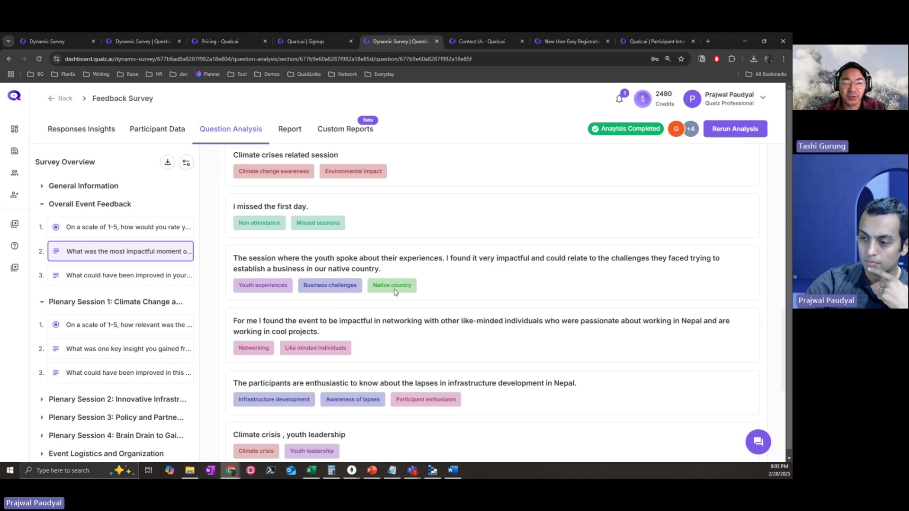
scroll(394, 292, down, 7)
scroll(394, 292, up, 1)
scroll(395, 292, up, 10)
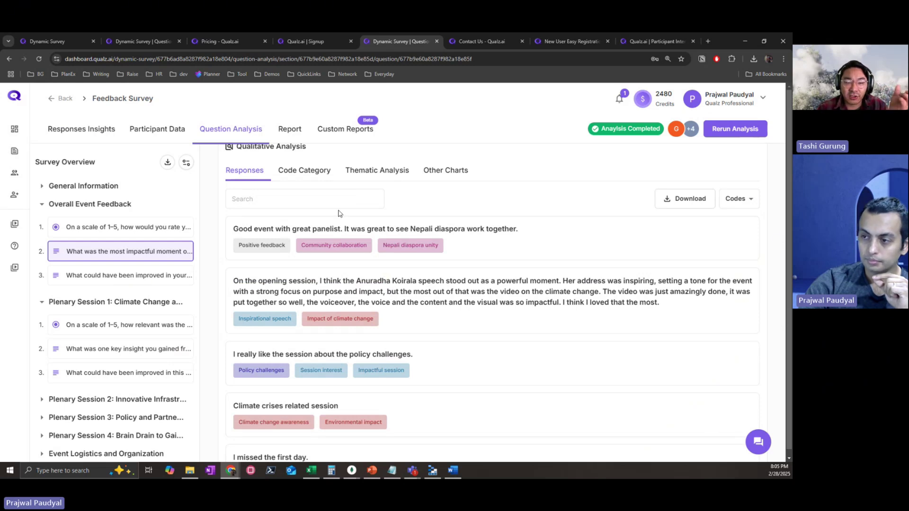
Compare the Code Category tree map with the colour-coded tags on the individual responses.
click(310, 172)
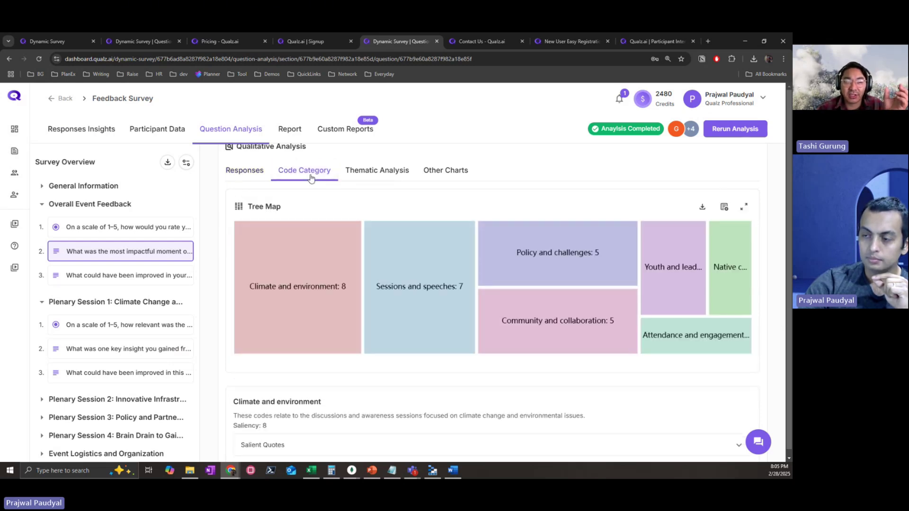
click(253, 175)
scroll(341, 314, down, 2)
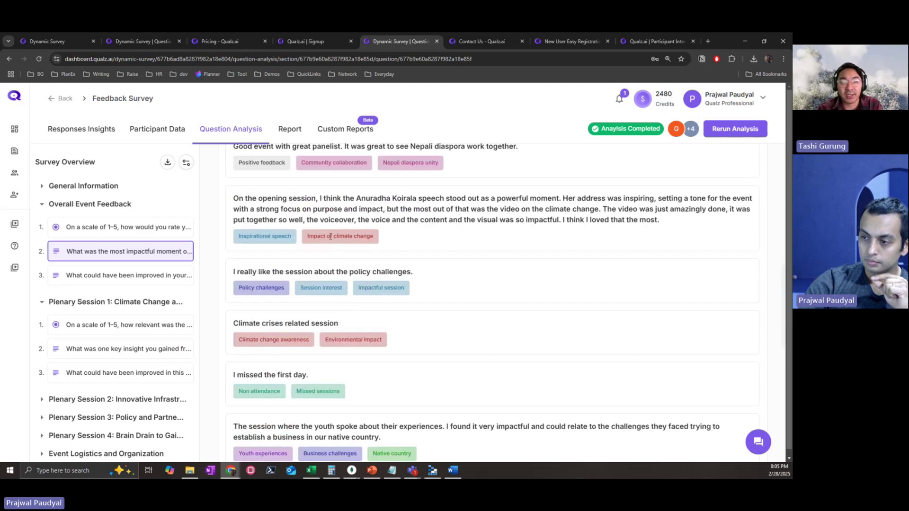
scroll(427, 317, down, 5)
scroll(428, 323, up, 5)
scroll(431, 324, up, 3)
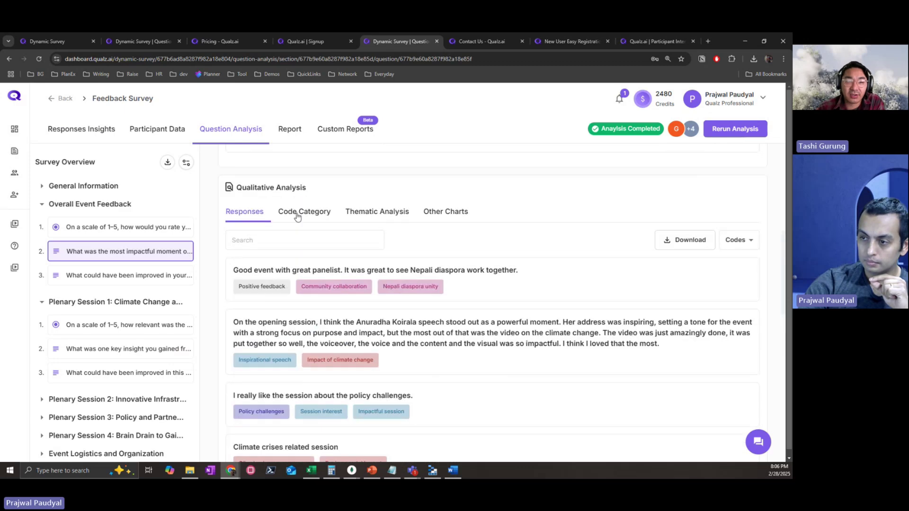
Expand the Code Category tree map to full view and export it to the Desktop as the PNG image any.
click(296, 215)
mouse_move(410, 306)
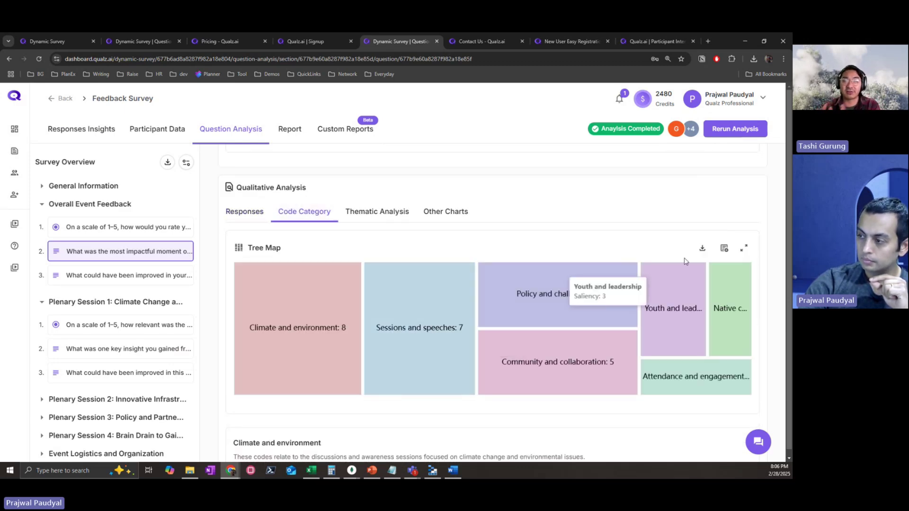
click(745, 250)
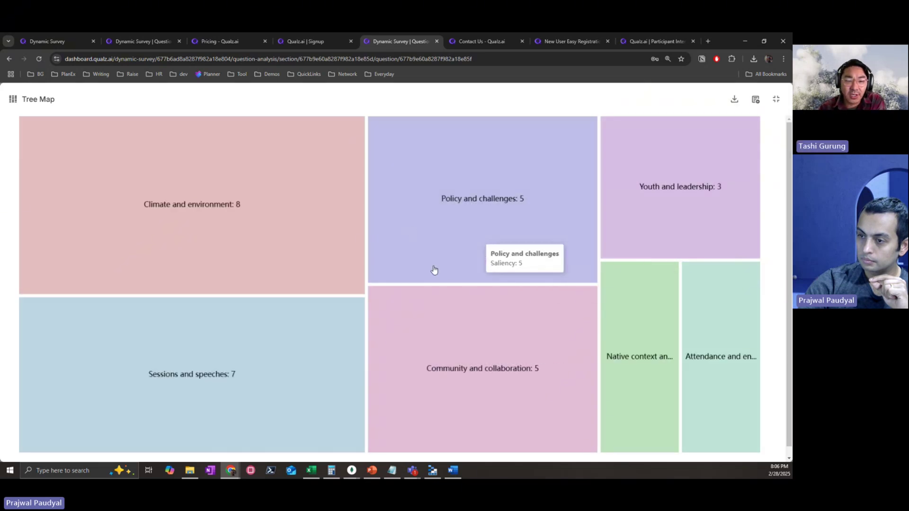
mouse_move(730, 372)
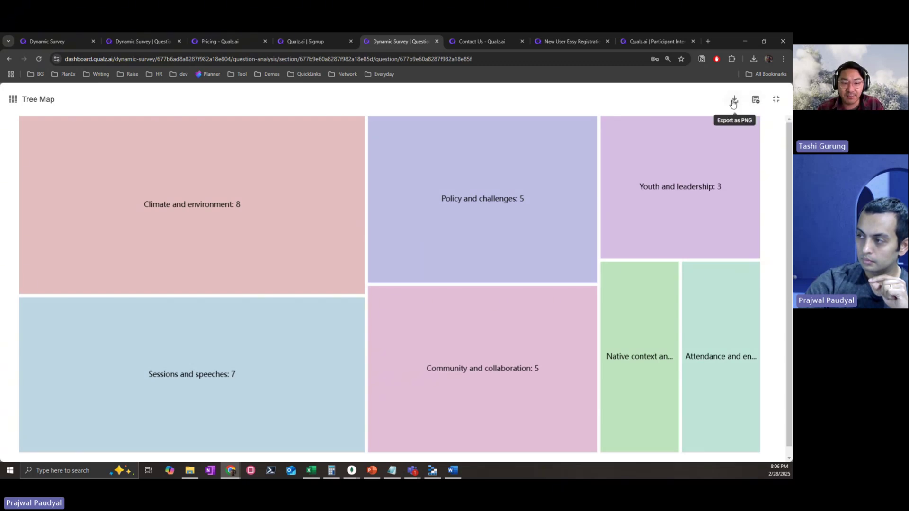
click(734, 102)
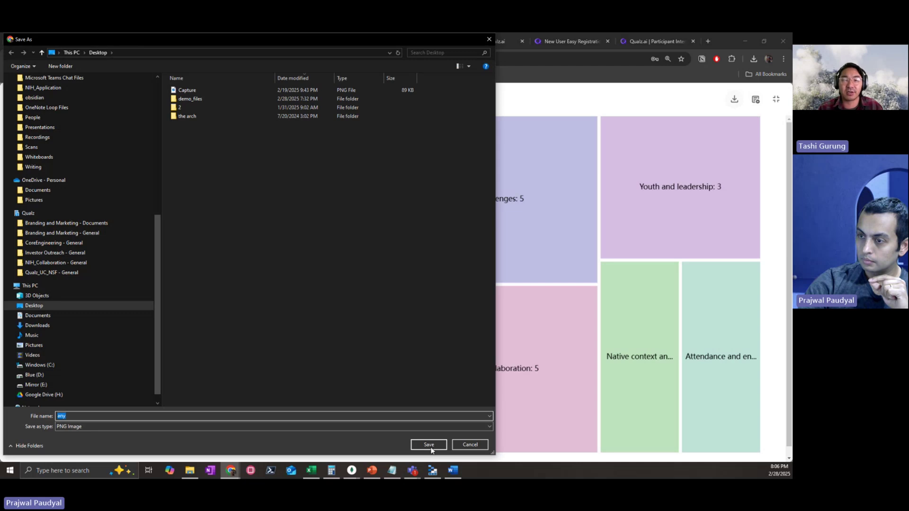
click(429, 445)
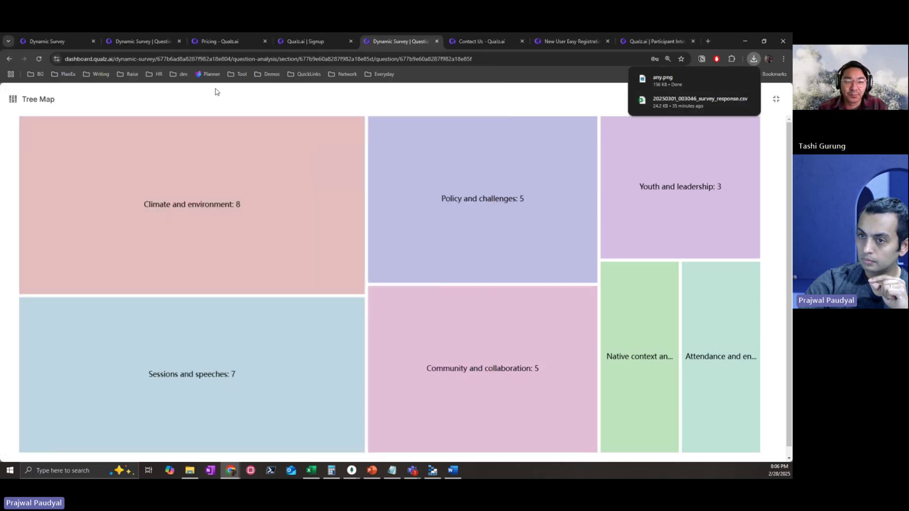
Show the Thematic Analysis for the Plenary Session 1 question about one key insight gained.
click(9, 59)
click(402, 293)
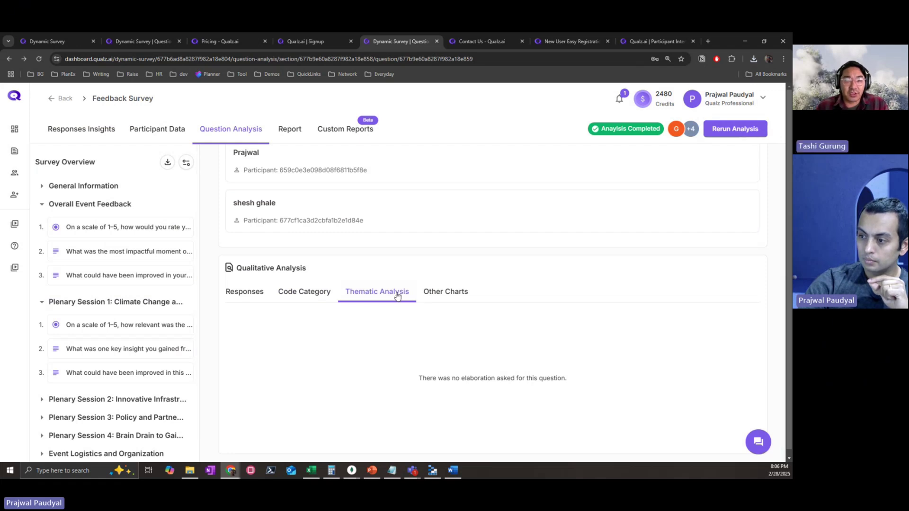
click(94, 354)
scroll(364, 265, down, 8)
click(364, 266)
scroll(400, 272, down, 3)
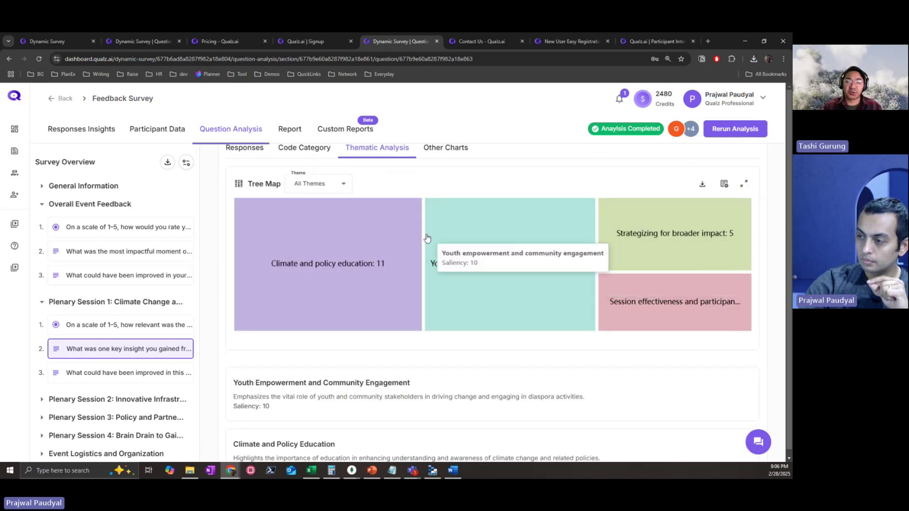
Inspect the thematic tree map for all themes in full view, then return to the normal layout.
click(343, 184)
click(425, 183)
click(745, 183)
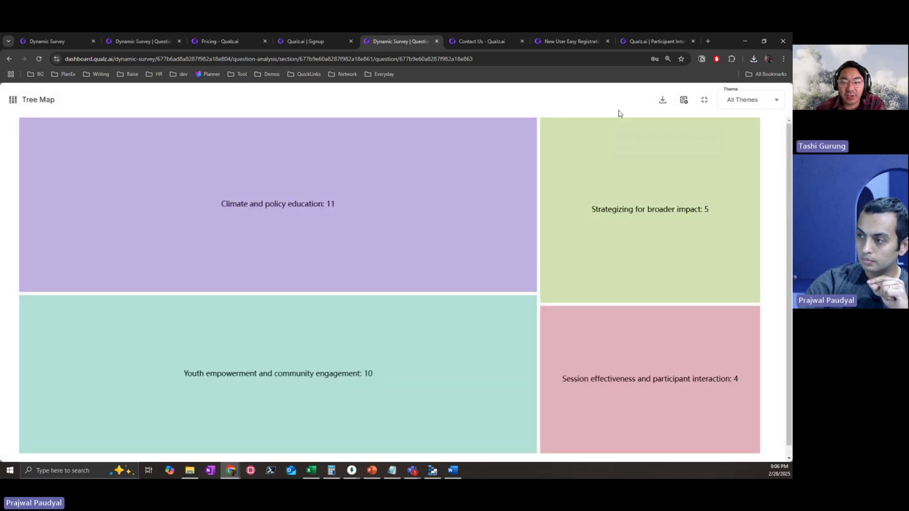
click(705, 100)
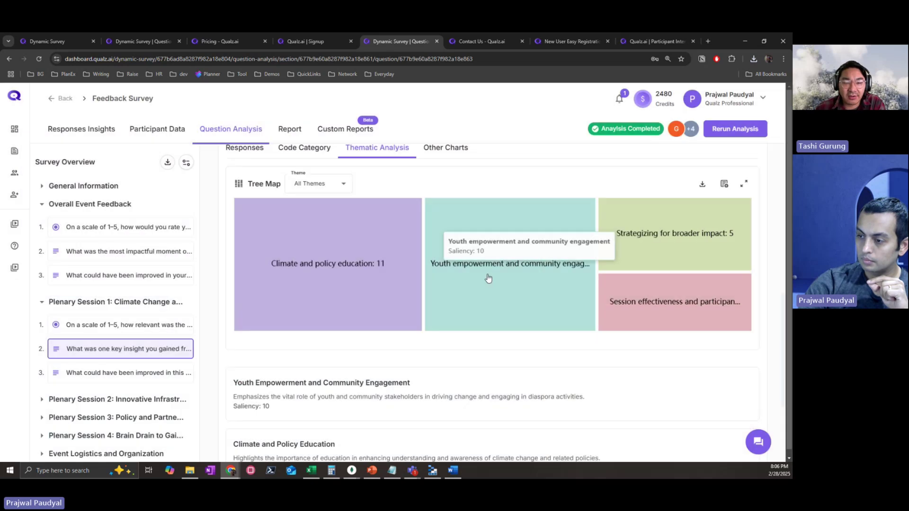
Look over the theme descriptions and filter the thematic tree map to Climate and Policy Education.
scroll(476, 284, down, 3)
scroll(476, 283, up, 2)
scroll(477, 283, up, 1)
click(340, 184)
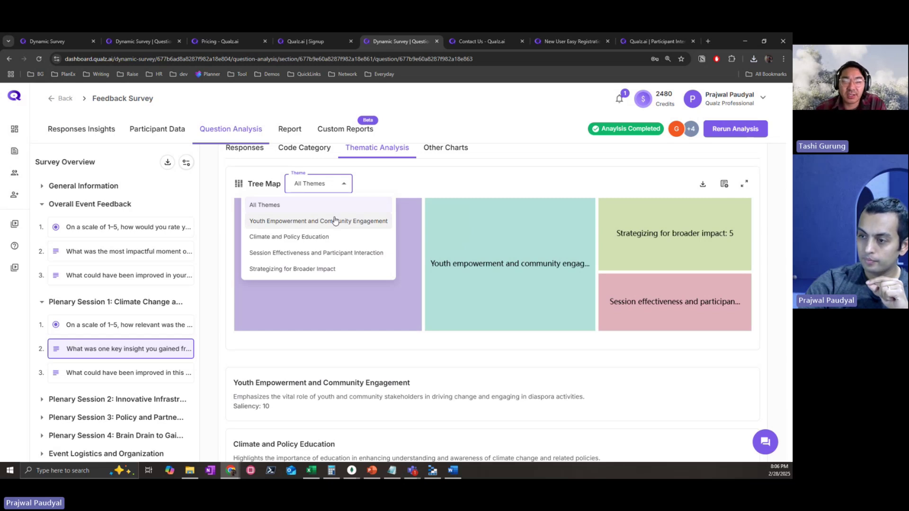
click(324, 238)
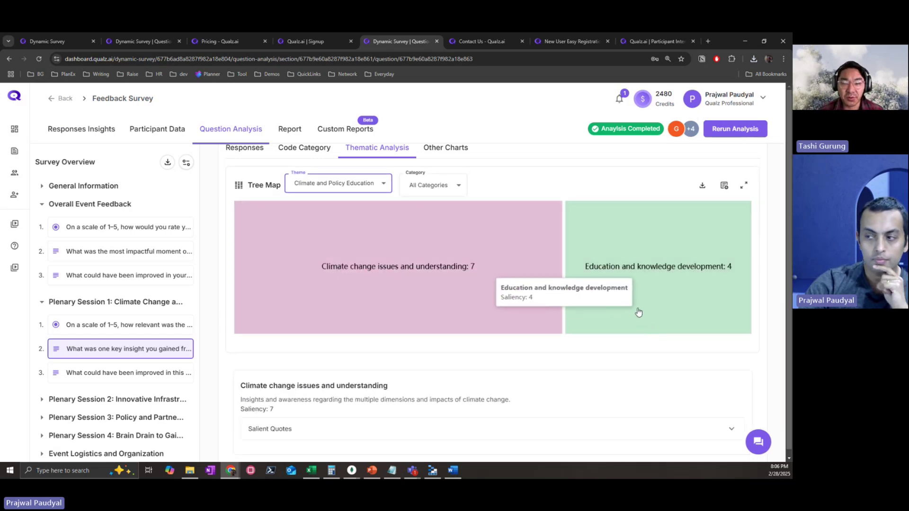
Examine the Sankey chart in Other Charts, following how themes connect to categories and codes.
click(442, 148)
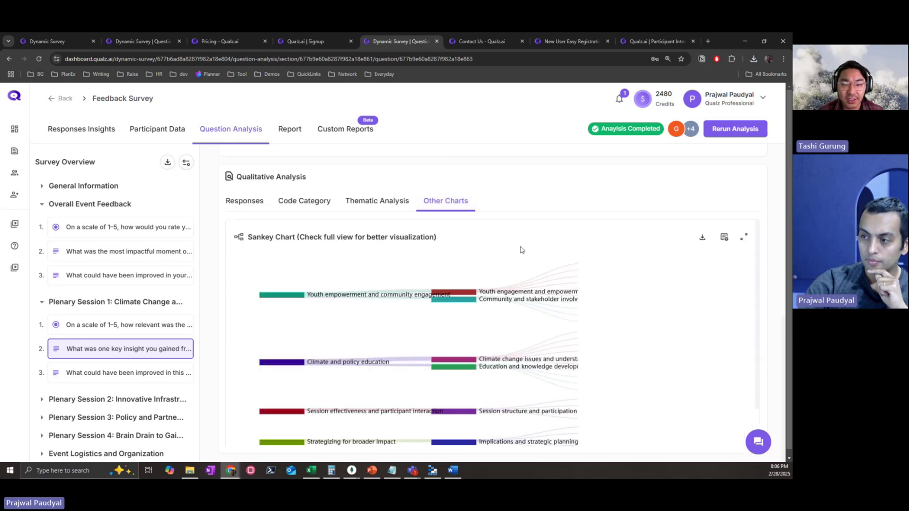
scroll(678, 257, down, 1)
scroll(757, 232, up, 1)
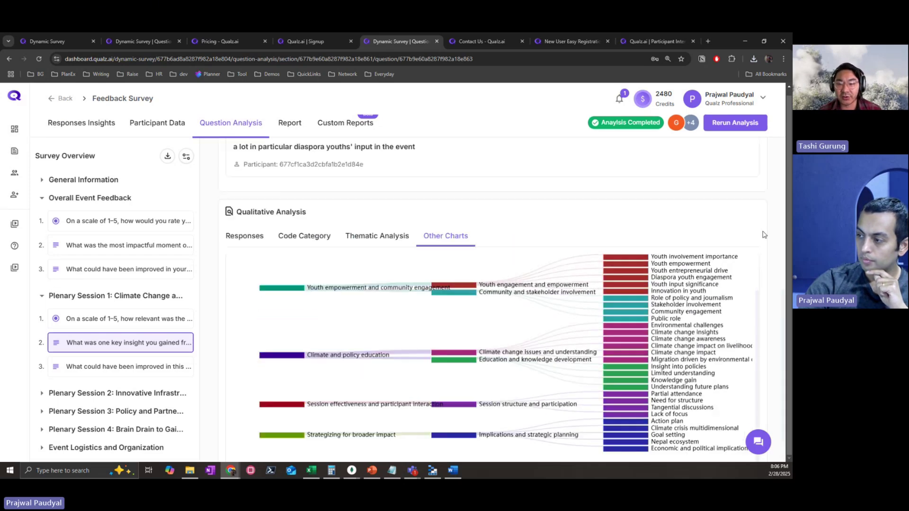
scroll(615, 263, up, 2)
scroll(578, 274, down, 2)
scroll(742, 266, down, 1)
scroll(741, 263, up, 3)
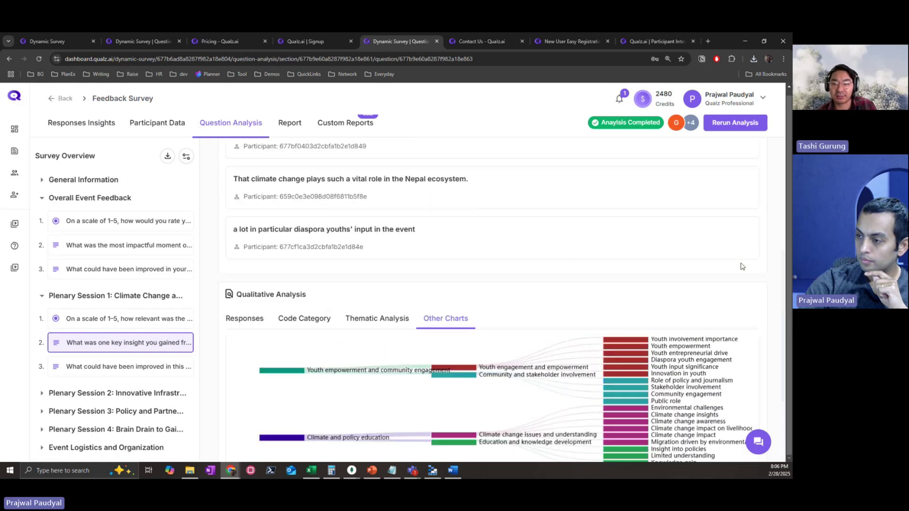
scroll(580, 311, down, 3)
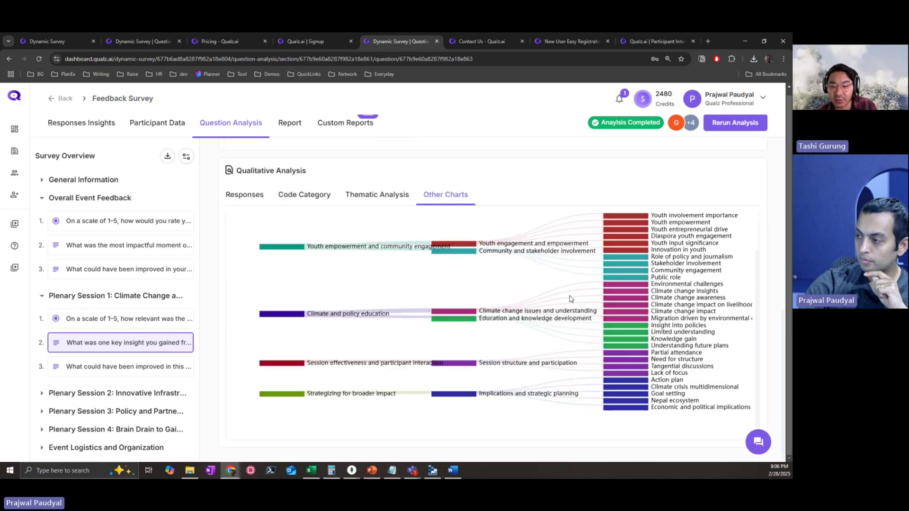
Inspect the Sankey chart in full view, tracing the Environmental challenges code to its category, and return to the normal layout.
scroll(653, 308, up, 1)
click(743, 230)
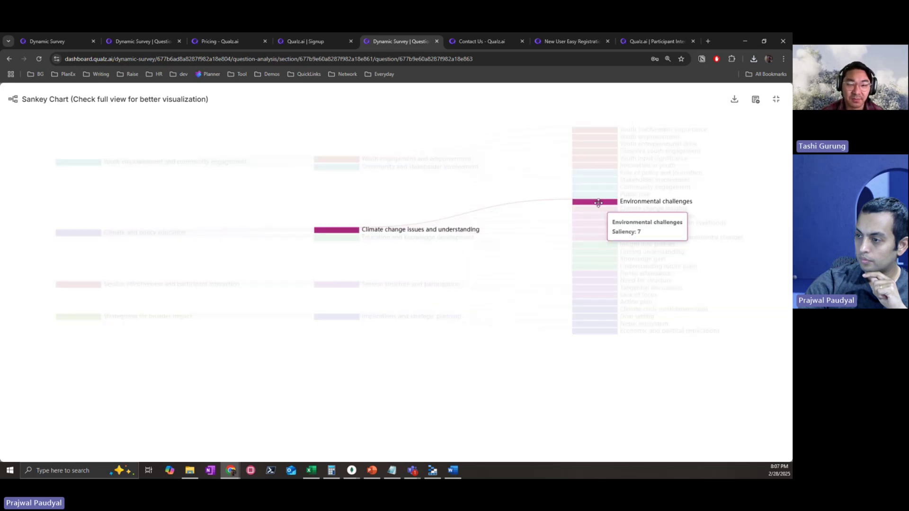
click(777, 100)
scroll(378, 195, down, 2)
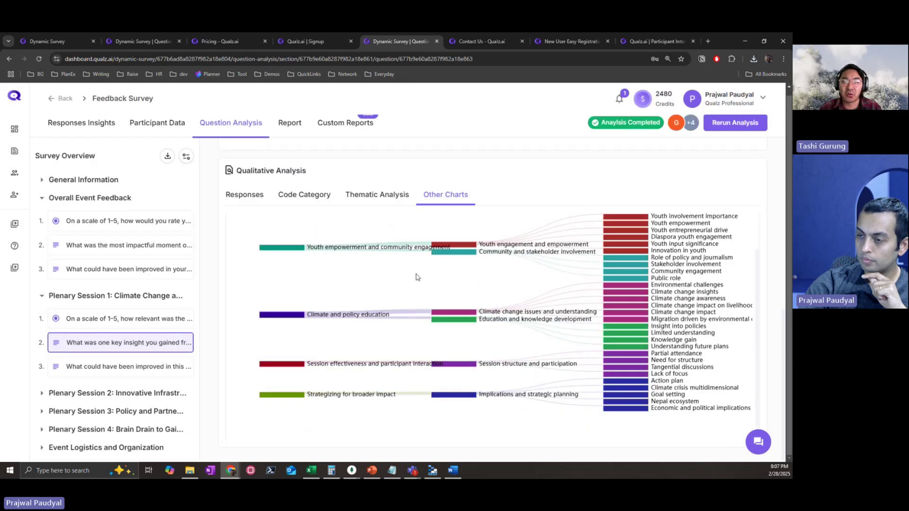
scroll(377, 194, up, 1)
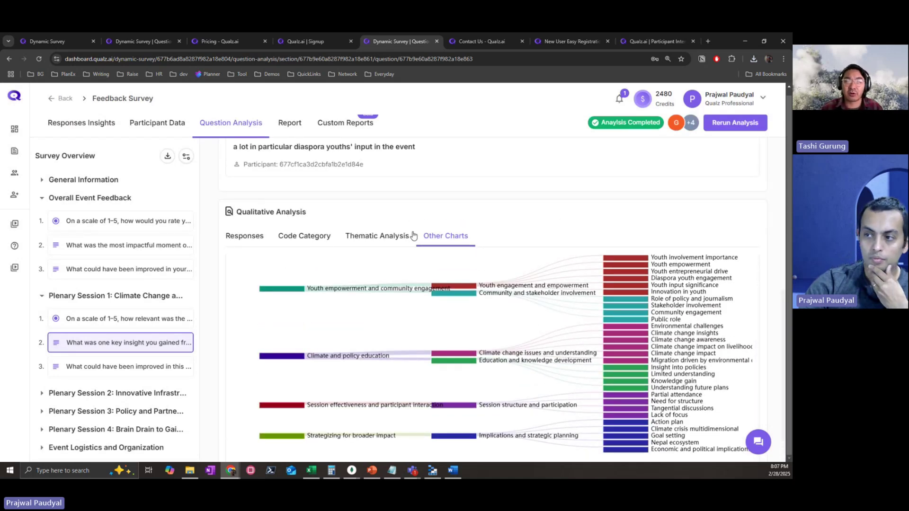
scroll(124, 367, down, 1)
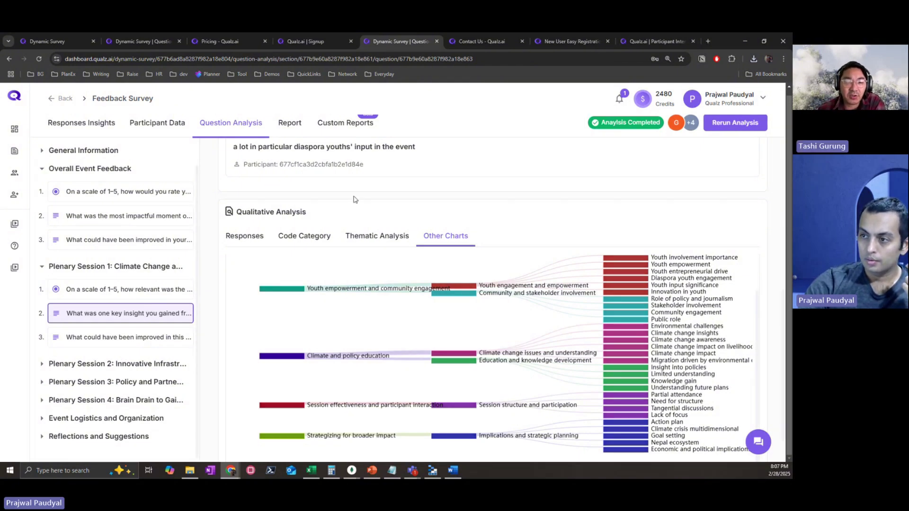
Review the survey's generated report, from its key findings to the conclusion and recommendations.
click(289, 131)
scroll(323, 217, down, 2)
scroll(324, 217, down, 9)
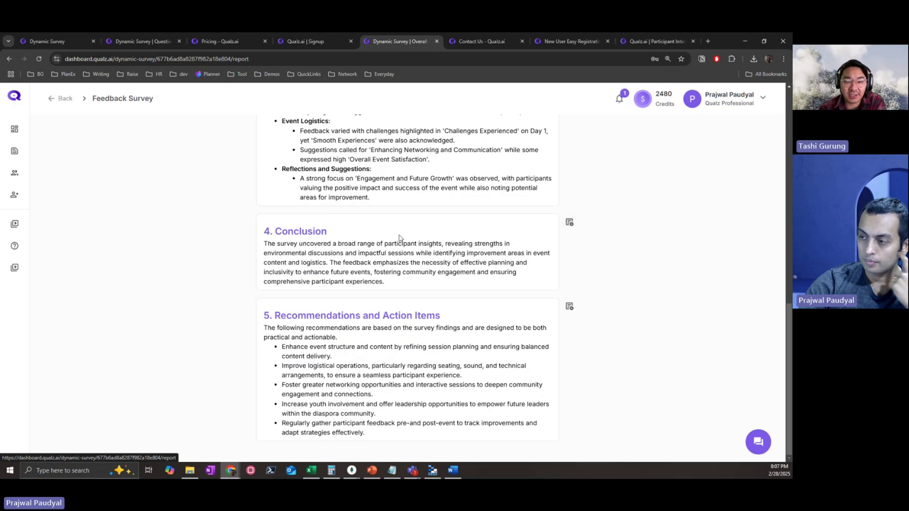
scroll(349, 254, up, 5)
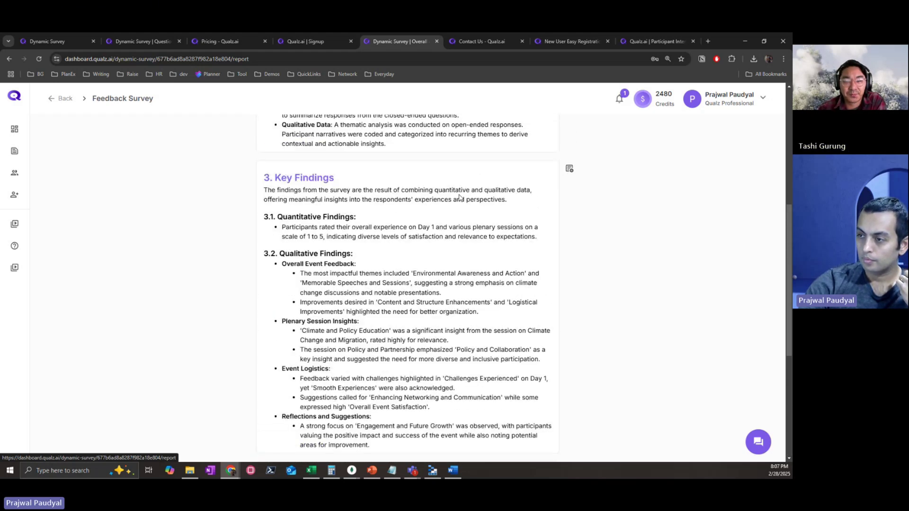
scroll(466, 190, up, 5)
Create a custom report named "New Report in Company format".
click(349, 135)
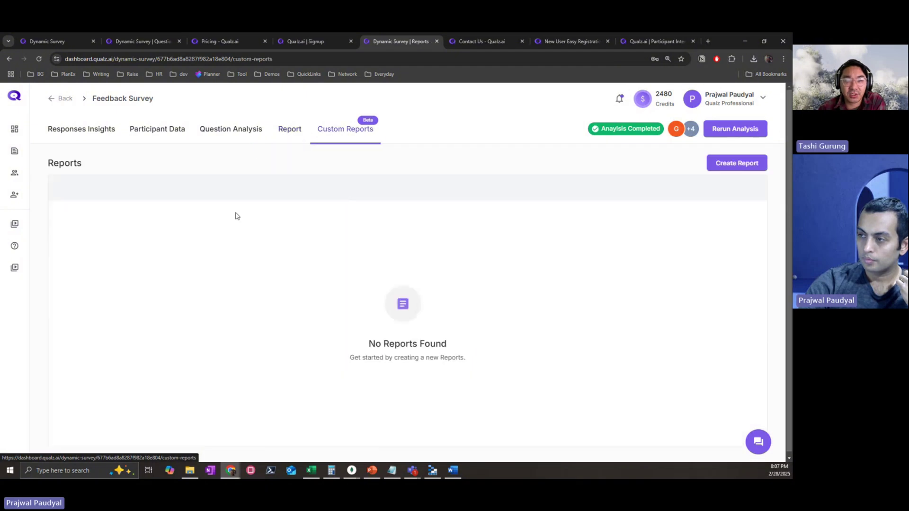
click(744, 163)
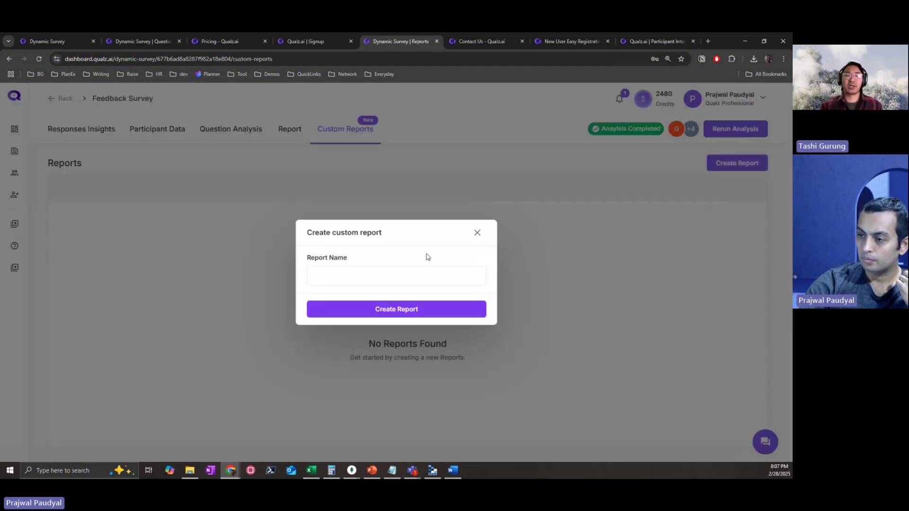
click(356, 276)
text(New )
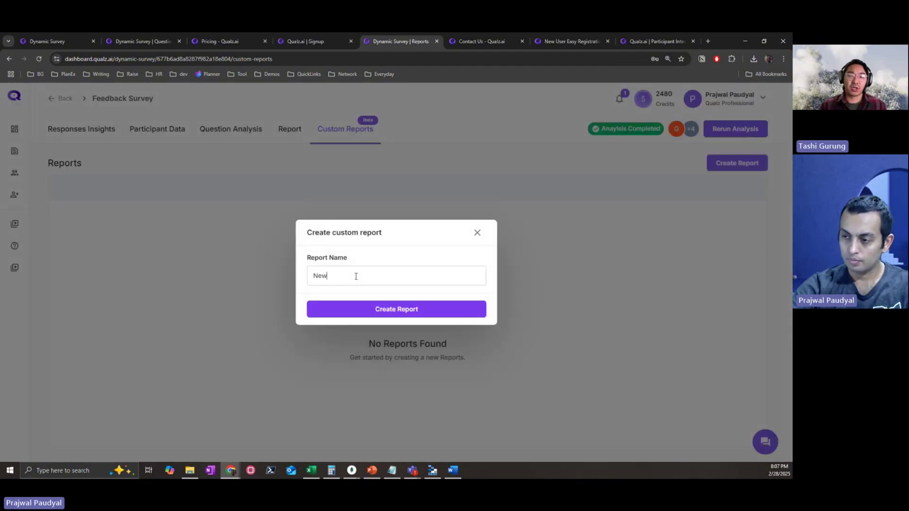
text(Report in Company format)
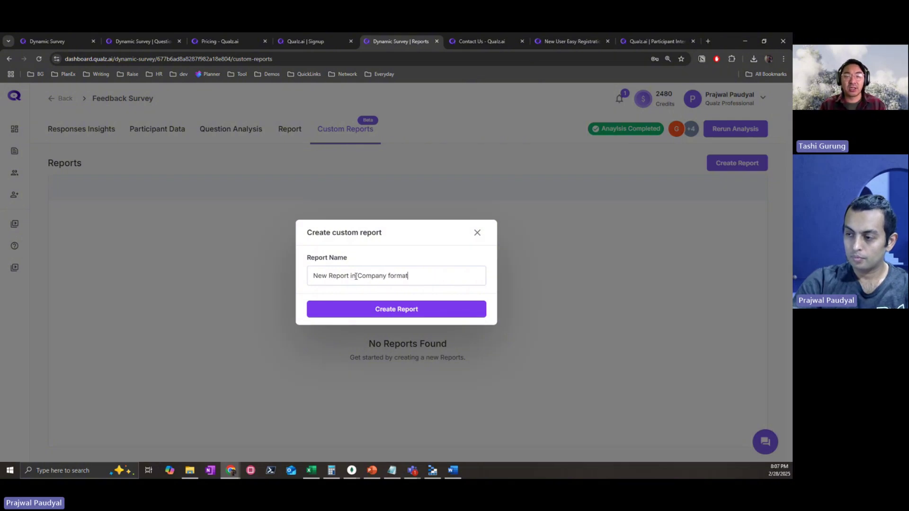
click(371, 309)
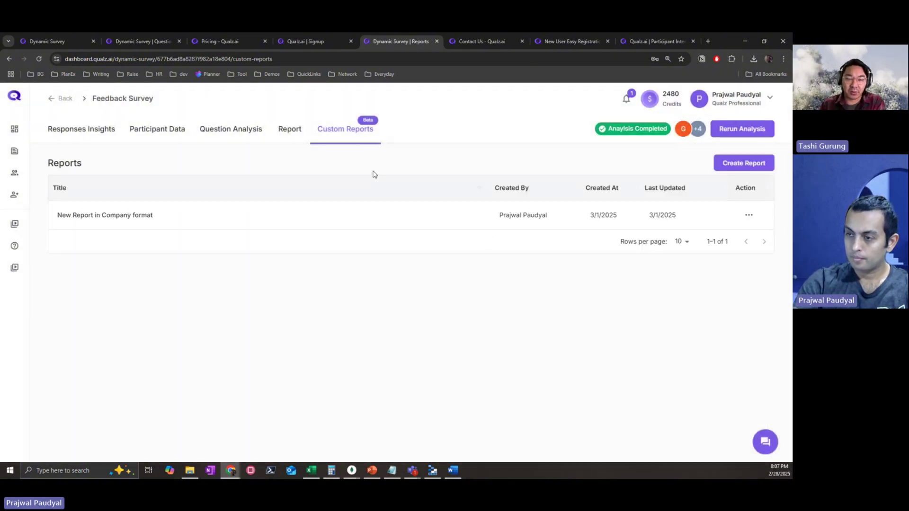
Revisit the generated report and question analysis, then show the participant statistics.
click(282, 132)
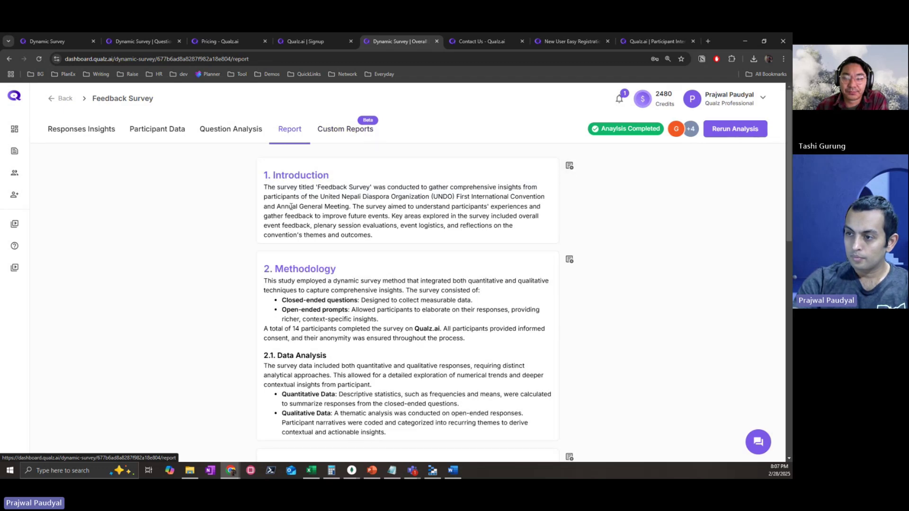
click(225, 136)
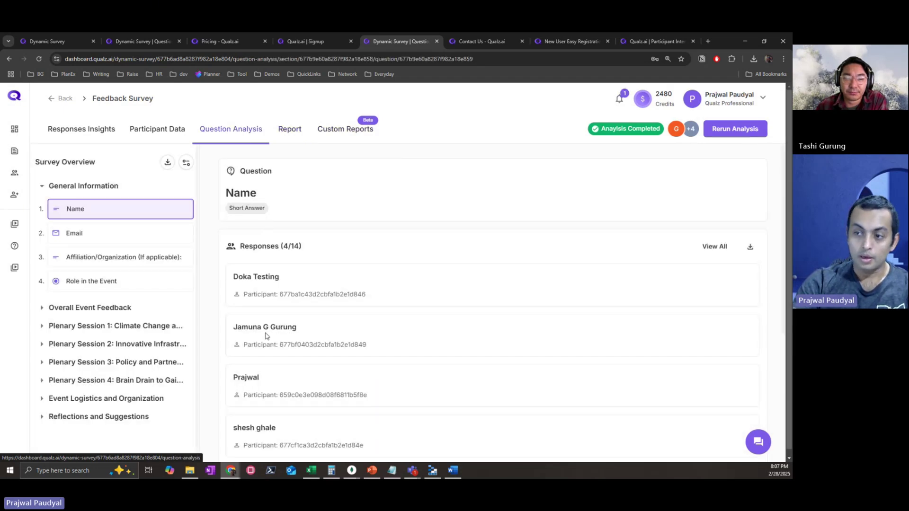
click(287, 135)
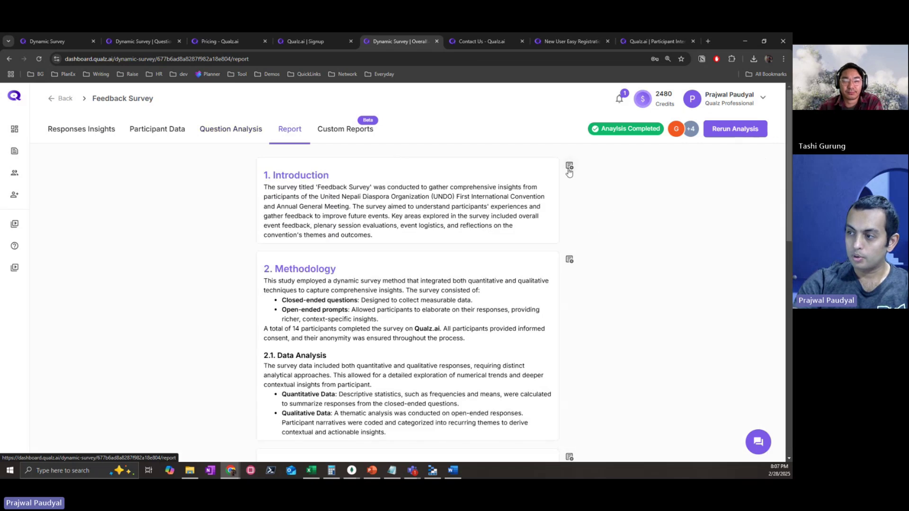
click(163, 134)
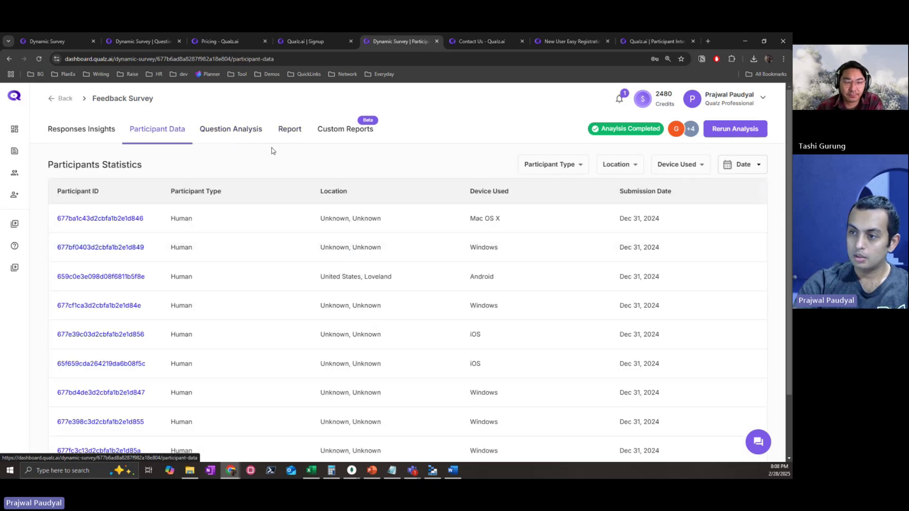
Show the responses to the Plenary Session 1 question about one key insight gained.
click(252, 134)
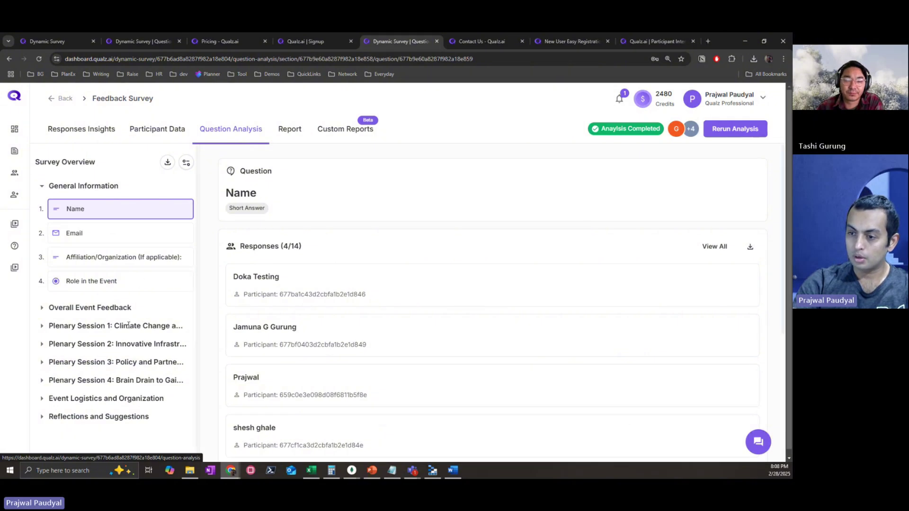
click(41, 327)
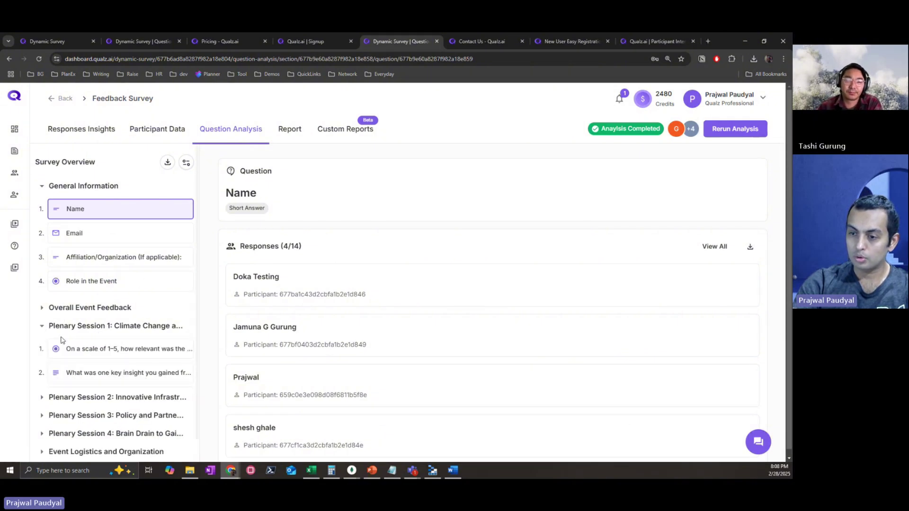
click(119, 374)
scroll(344, 289, down, 4)
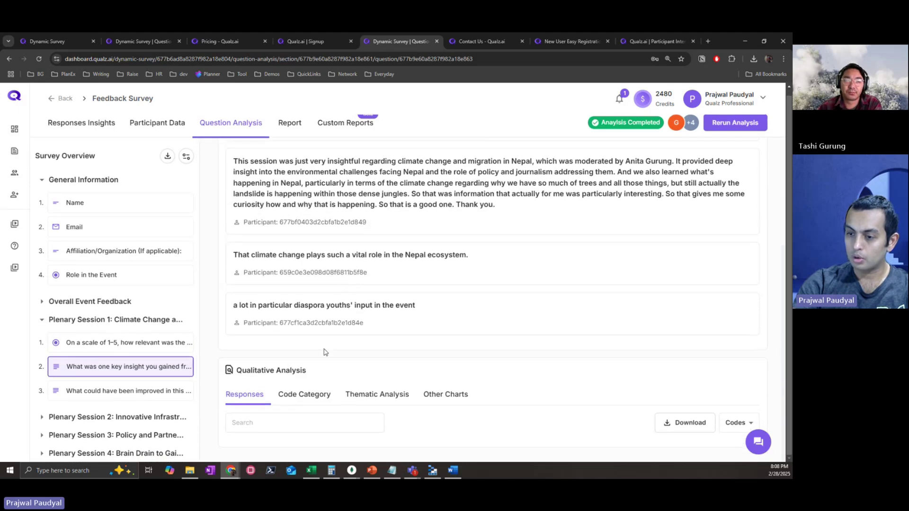
Examine the coded responses, code categories and thematic analysis for the Plenary Session 1 question on what could have been improved.
click(113, 393)
scroll(325, 341, down, 5)
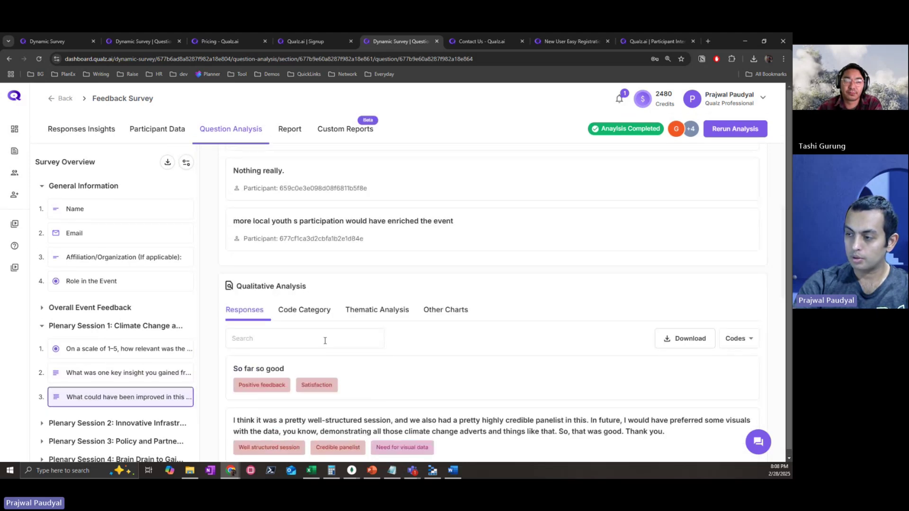
scroll(325, 341, down, 3)
click(308, 197)
click(377, 197)
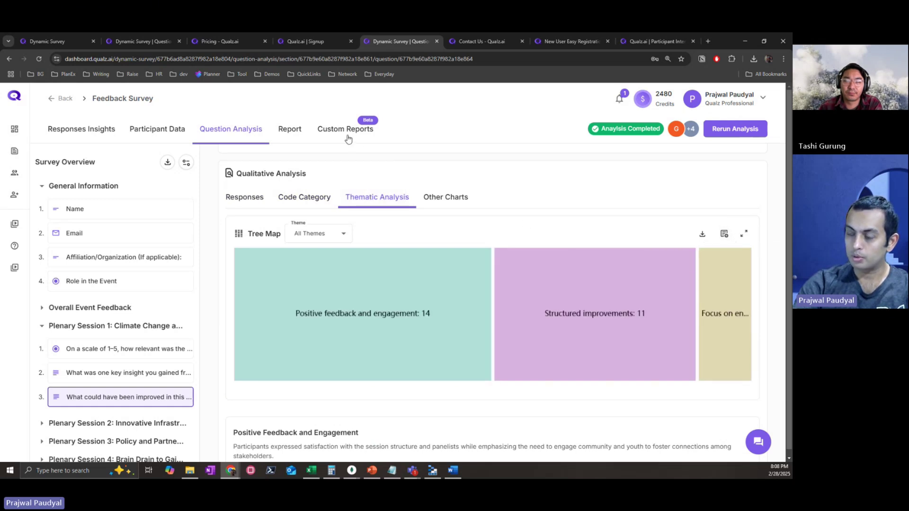
From the survey report, ask Chat with Analysis "What were the overall themes?".
click(290, 138)
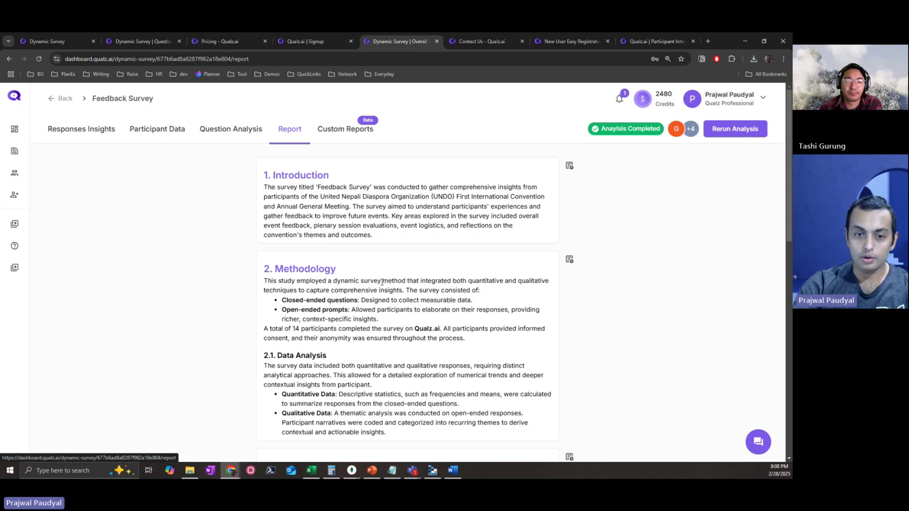
click(757, 442)
click(593, 436)
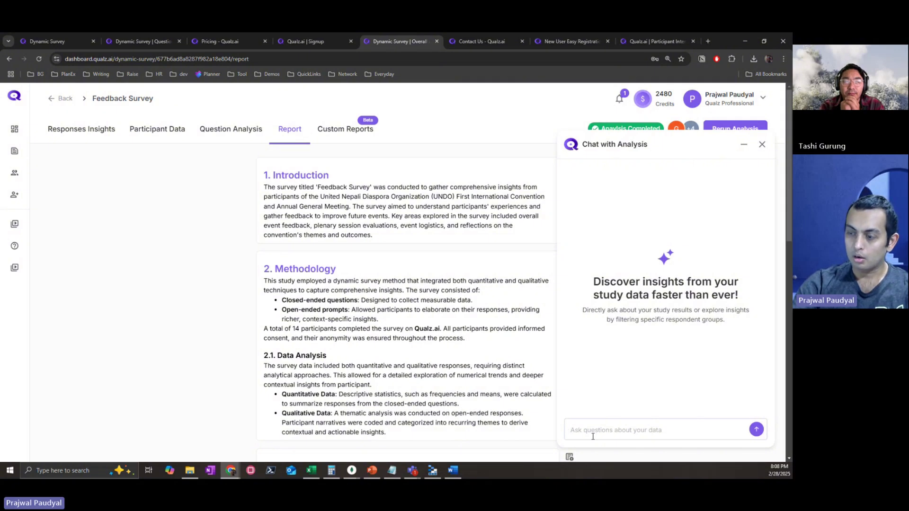
text(Wha)
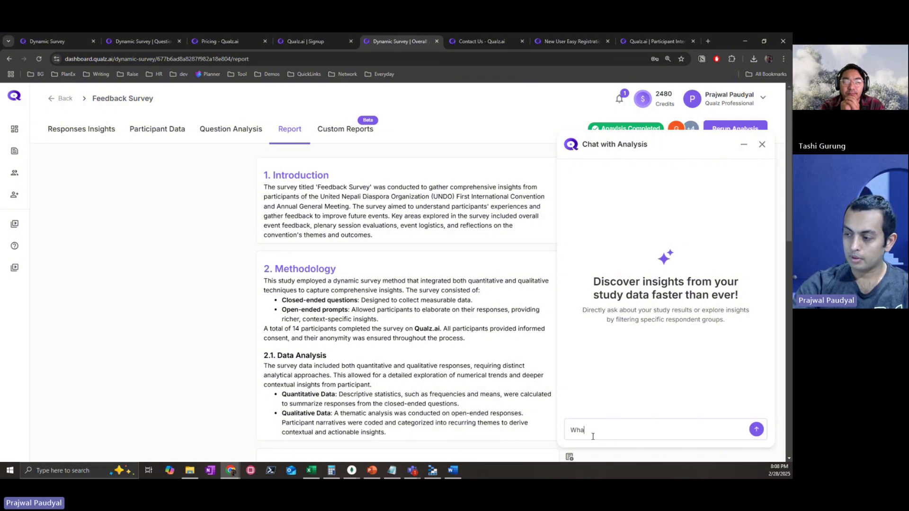
text(t were the overall )
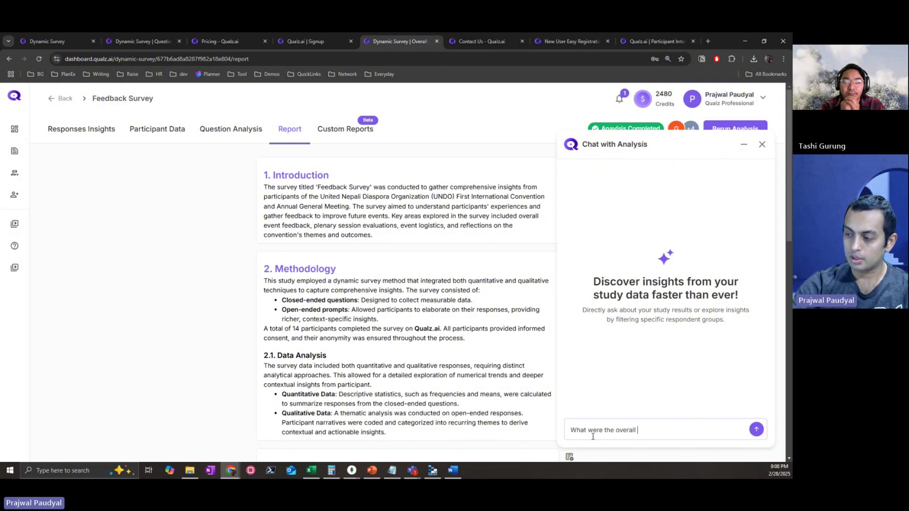
text(themes?)
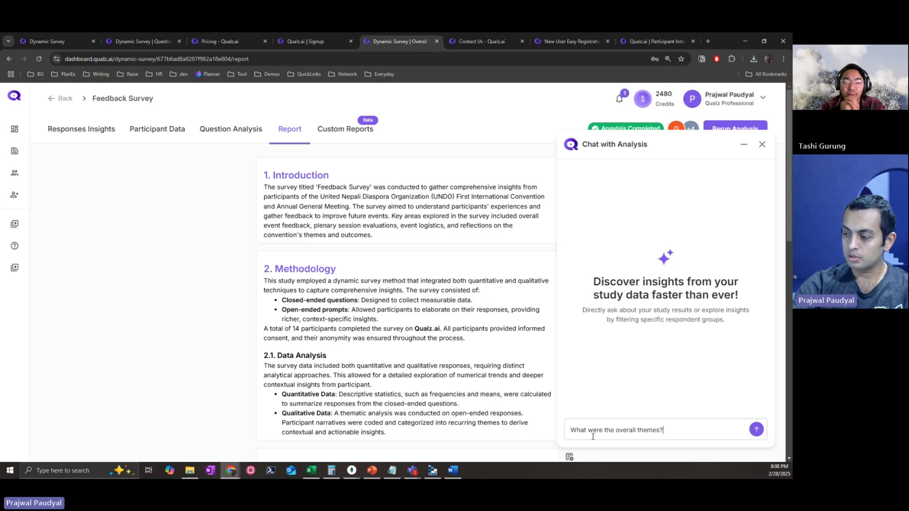
click(756, 429)
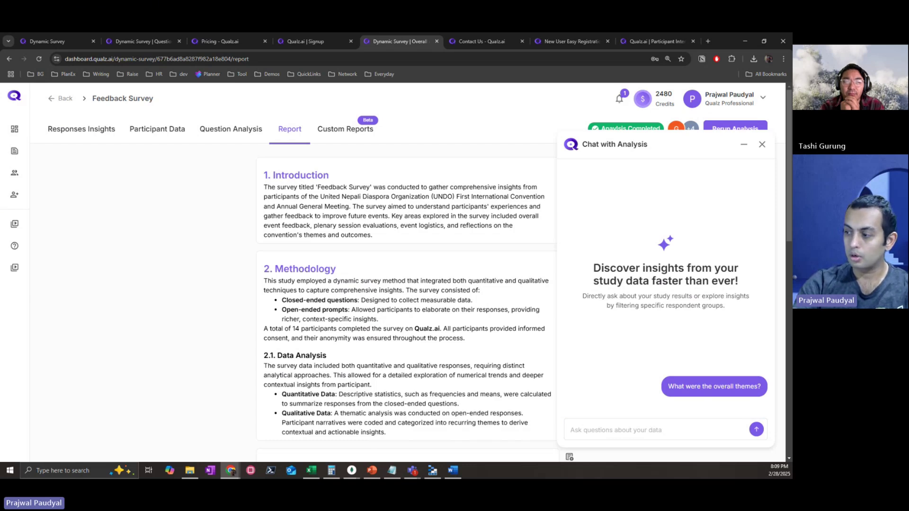
key(alt+Tab)
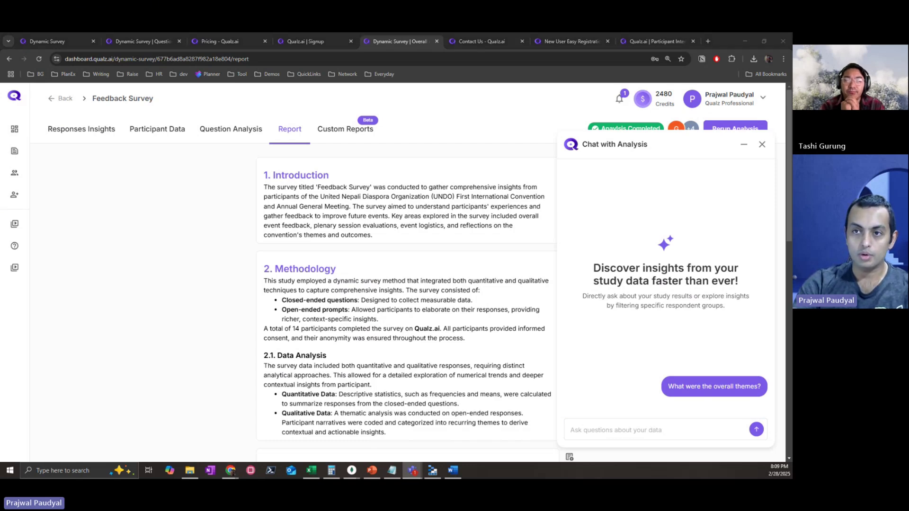